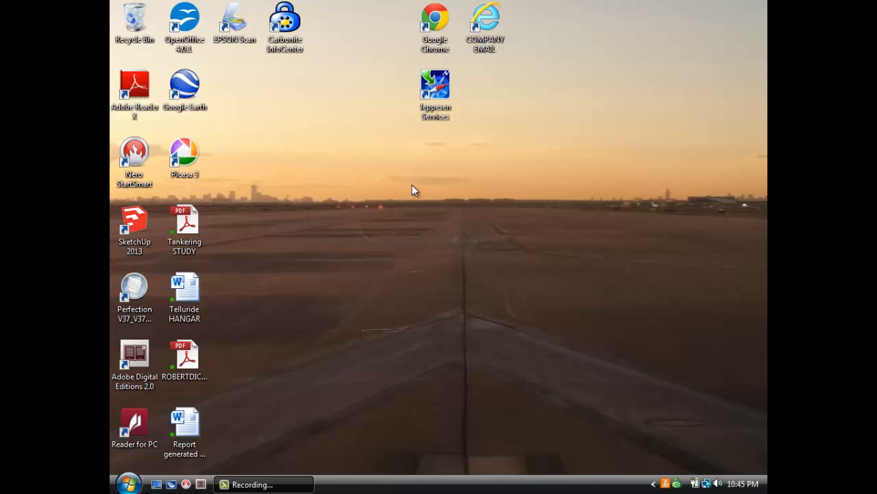
# Launch Google Chrome and go to Google Drive from the Google home page.
pyautogui.click(436, 34)
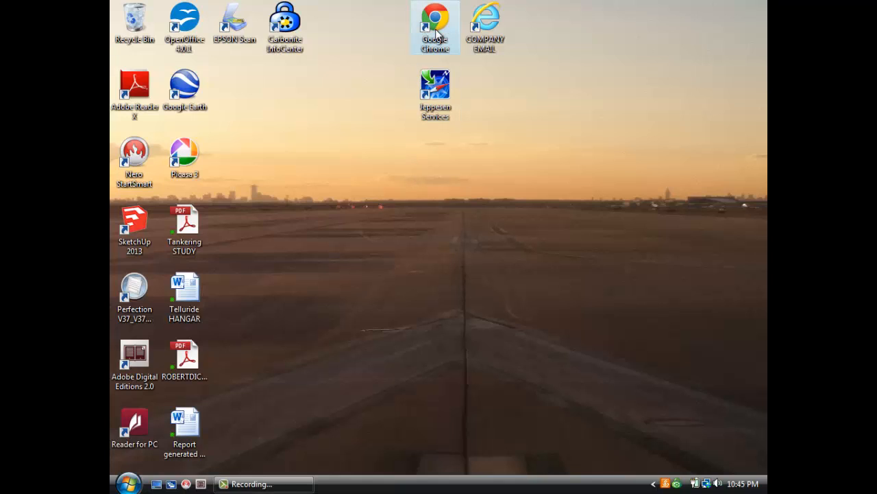
pyautogui.doubleClick(436, 32)
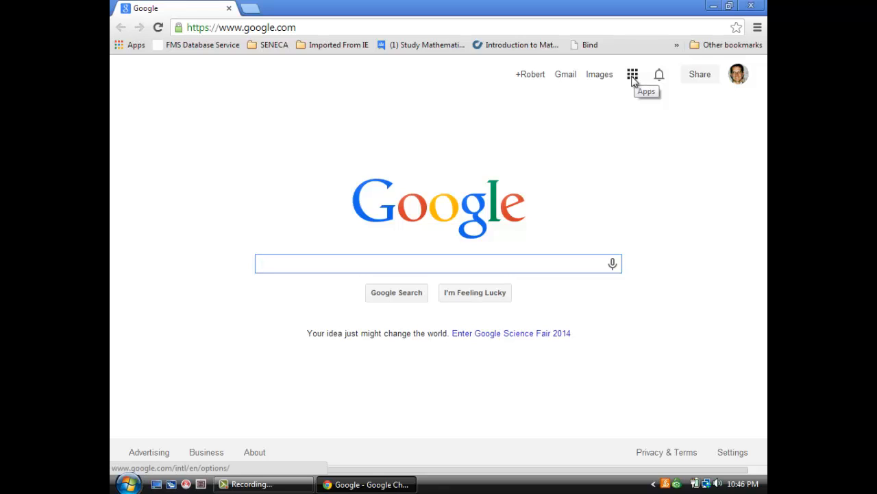
pyautogui.click(633, 77)
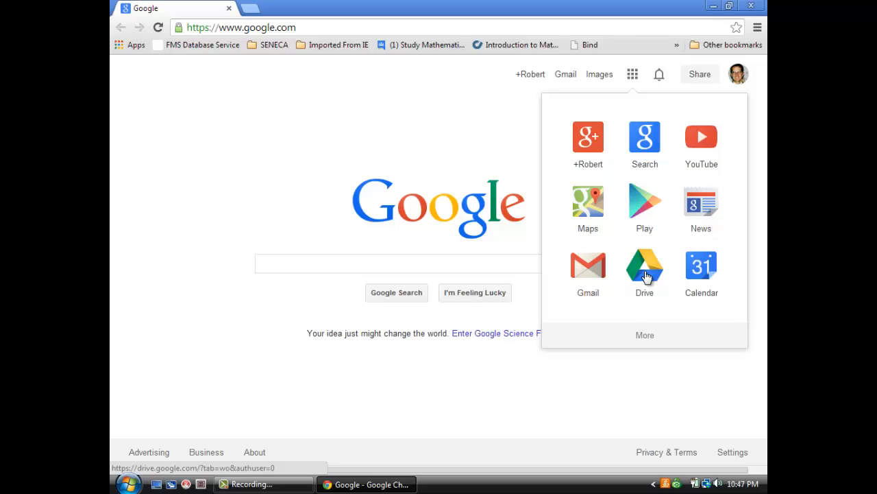
pyautogui.click(645, 274)
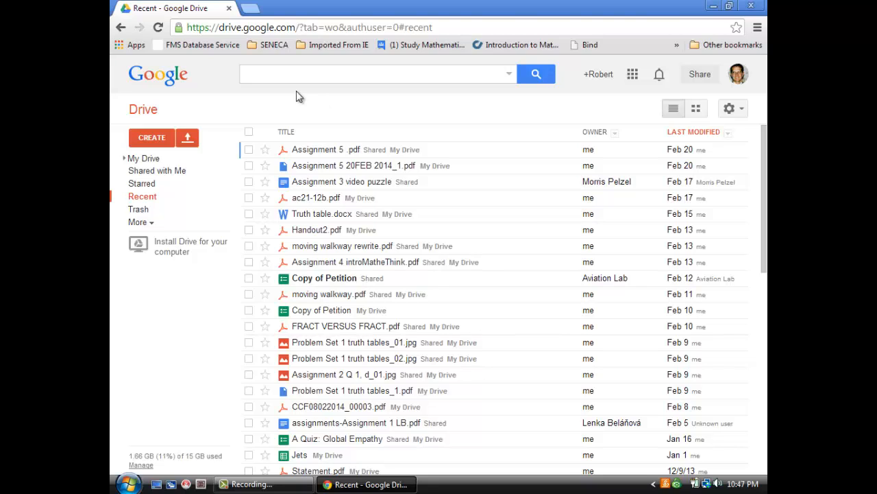
# Create a new text document in Drive and name it "Thinking mathematics".
pyautogui.click(153, 139)
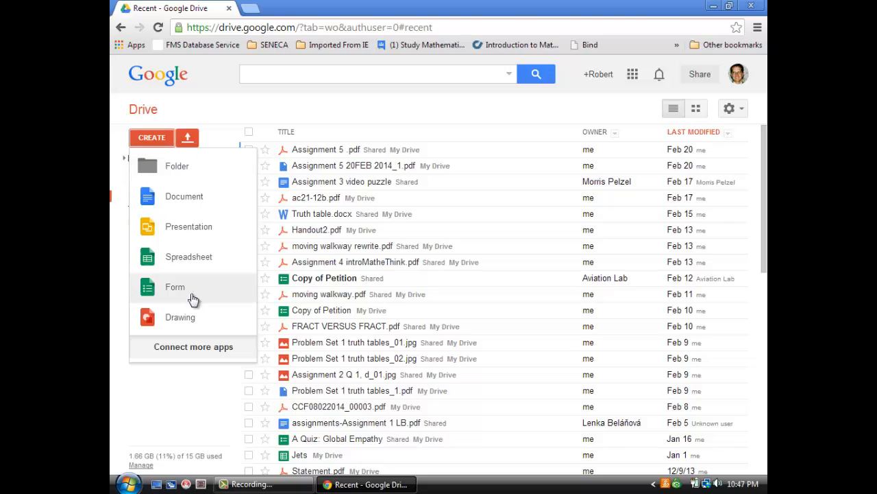
pyautogui.click(197, 198)
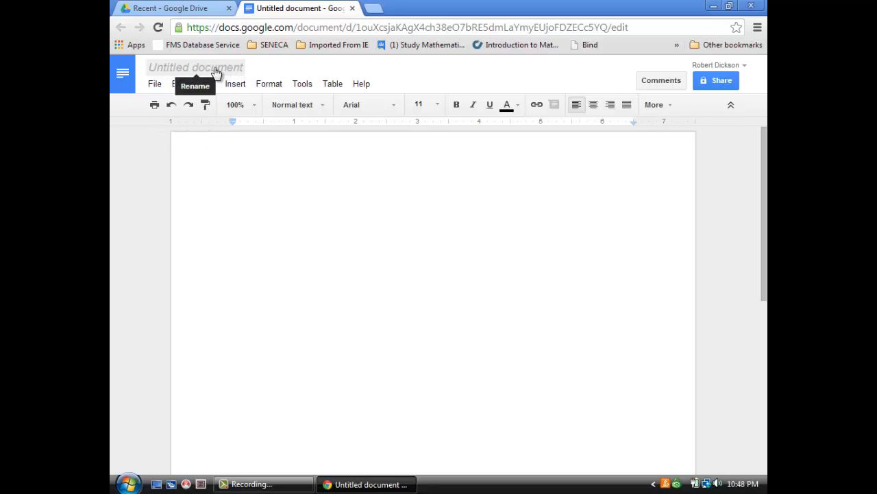
pyautogui.click(179, 73)
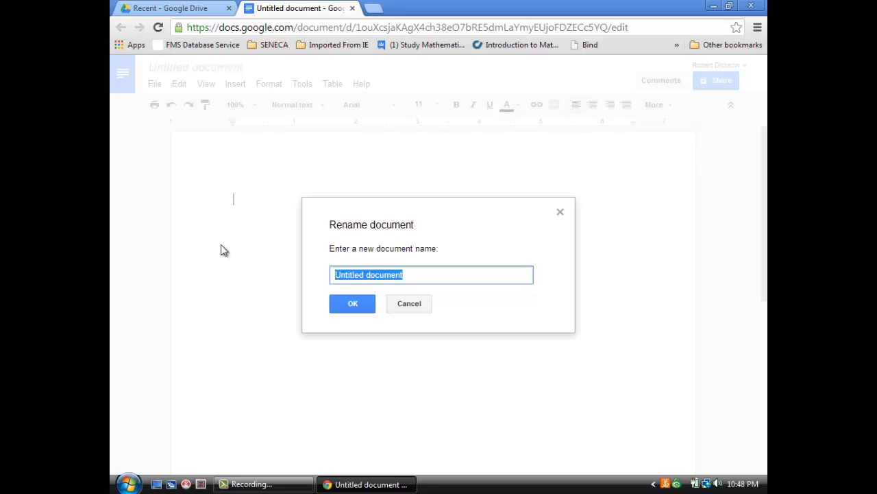
pyautogui.write('Think')
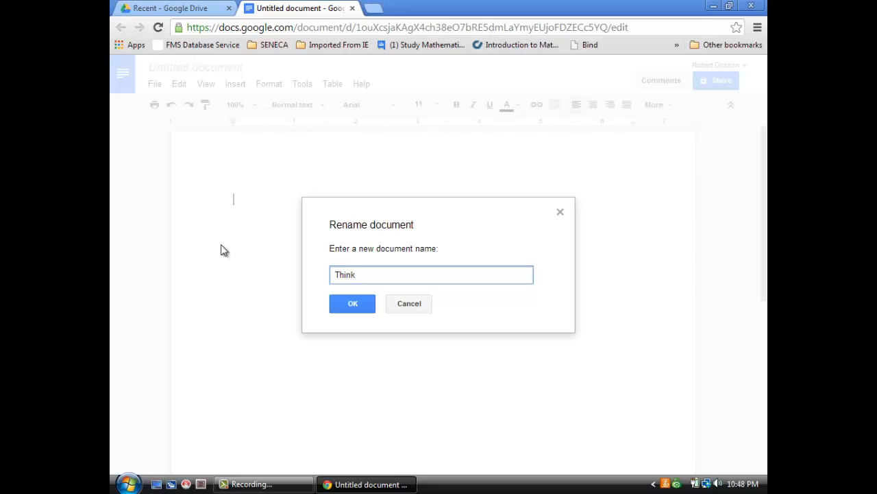
pyautogui.write('ing mathematics')
pyautogui.click(348, 308)
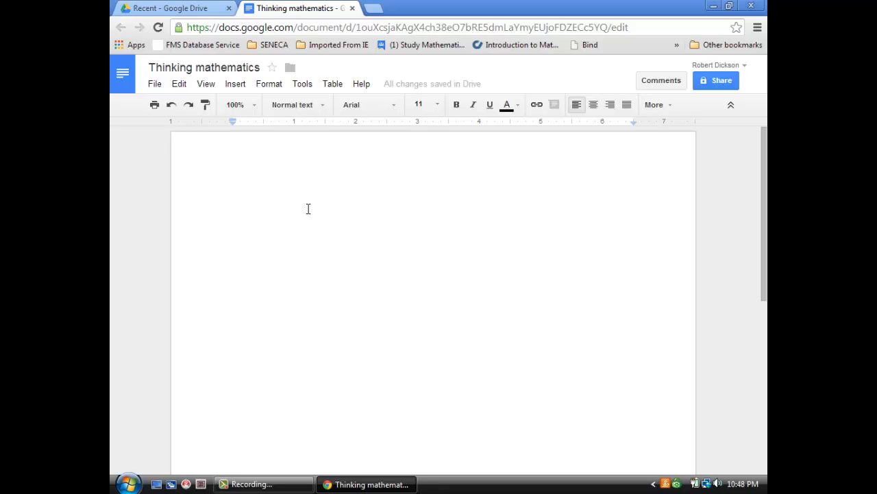
# Check the new document in the Drive file list, then write "This is an example of my best work." in its body.
pyautogui.click(185, 10)
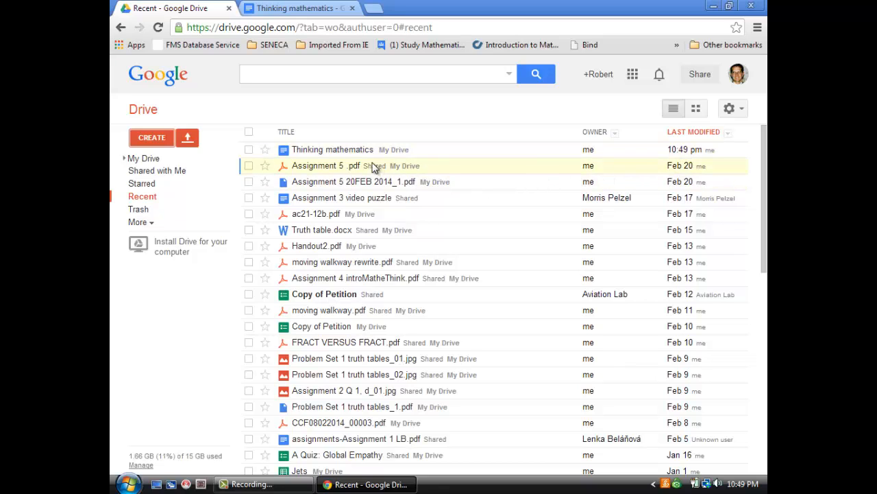
pyautogui.click(299, 10)
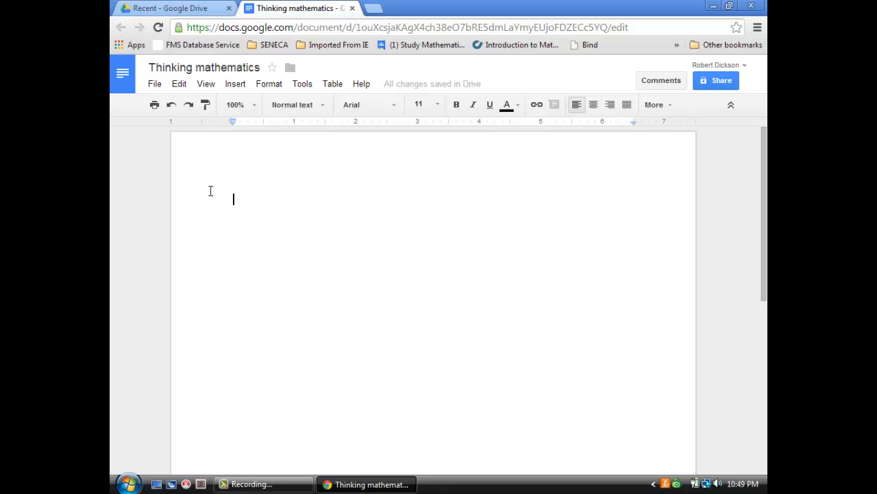
pyautogui.write('This is an example ')
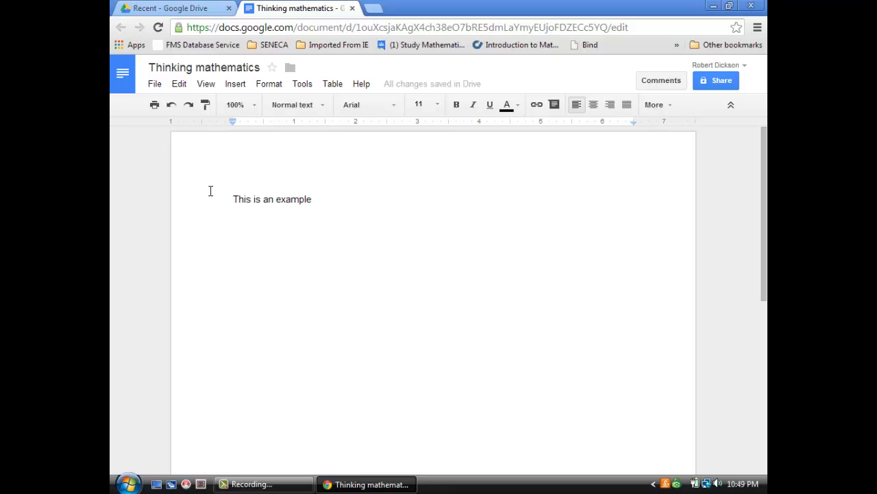
pyautogui.write('of')
pyautogui.write('my best work.')
pyautogui.press('Return')
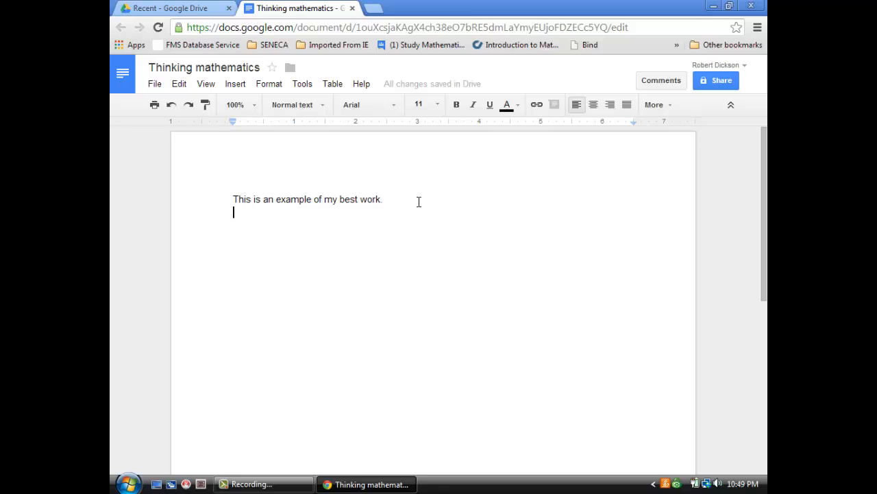
# Bring up the document's sharing settings and copy its share link.
pyautogui.moveTo(429, 87)
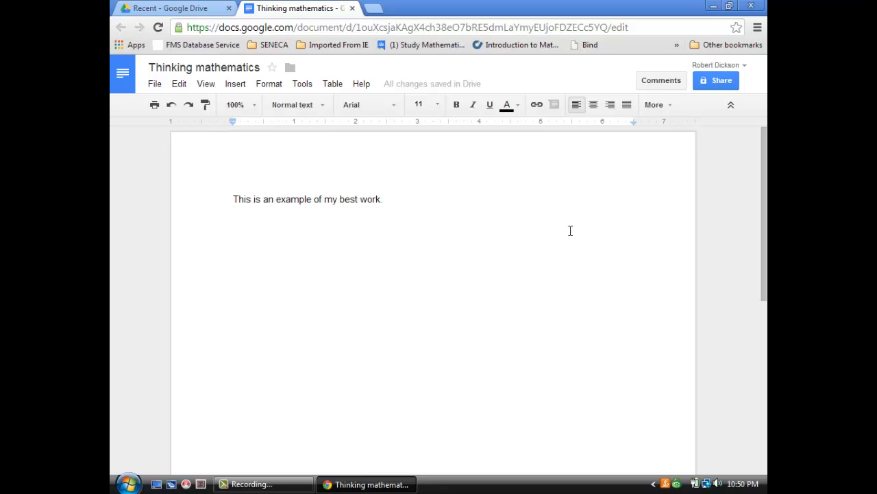
pyautogui.click(718, 81)
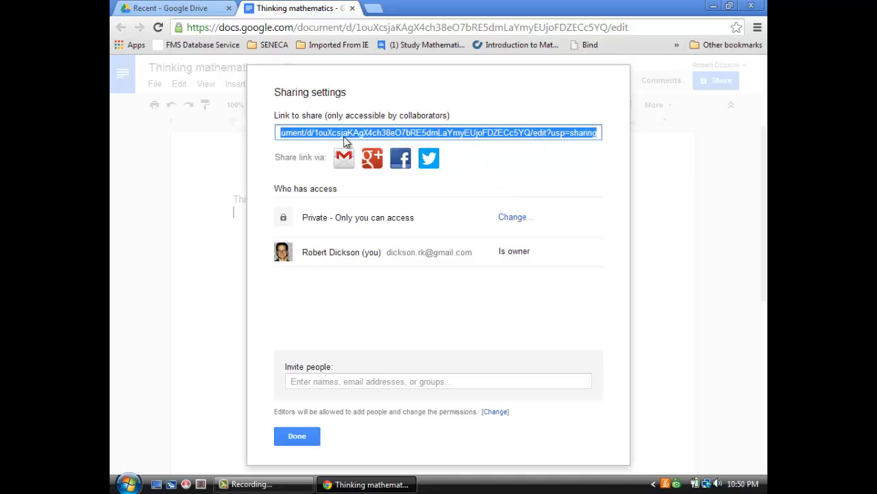
pyautogui.rightClick(508, 137)
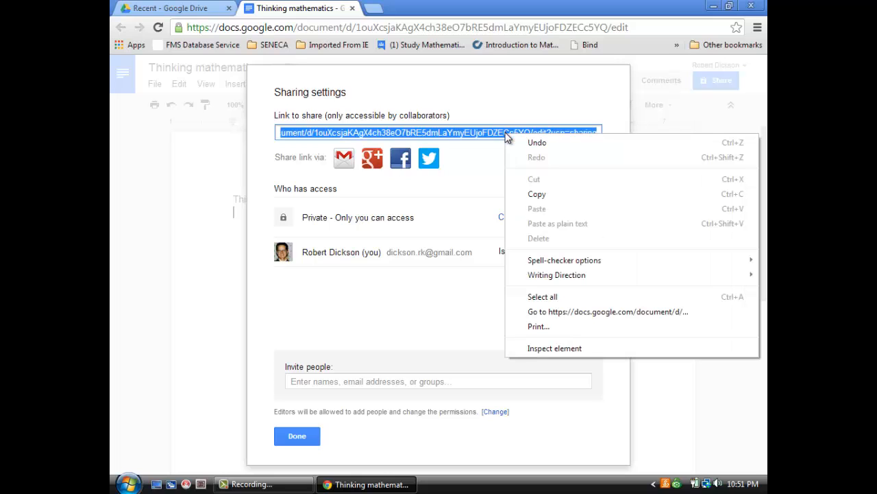
pyautogui.click(533, 195)
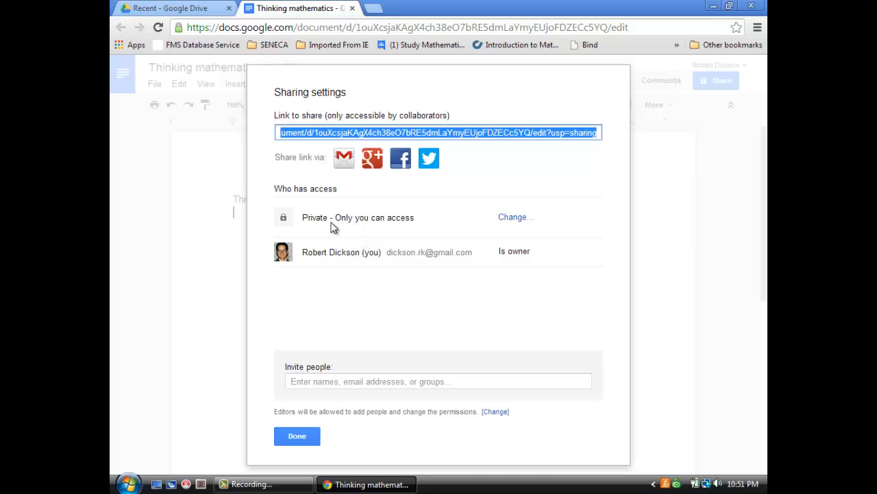
# Set the document's visibility to Anyone with the link with Can comment access, save it, and finish the sharing settings.
pyautogui.click(516, 218)
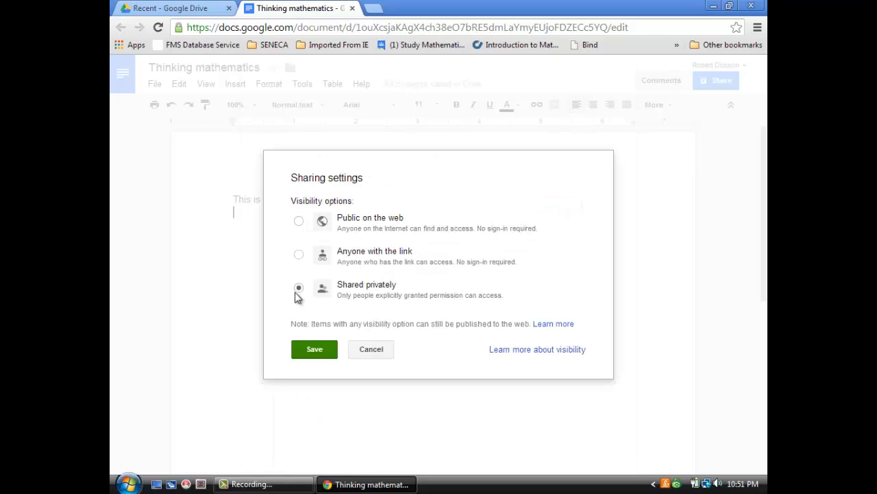
pyautogui.click(299, 255)
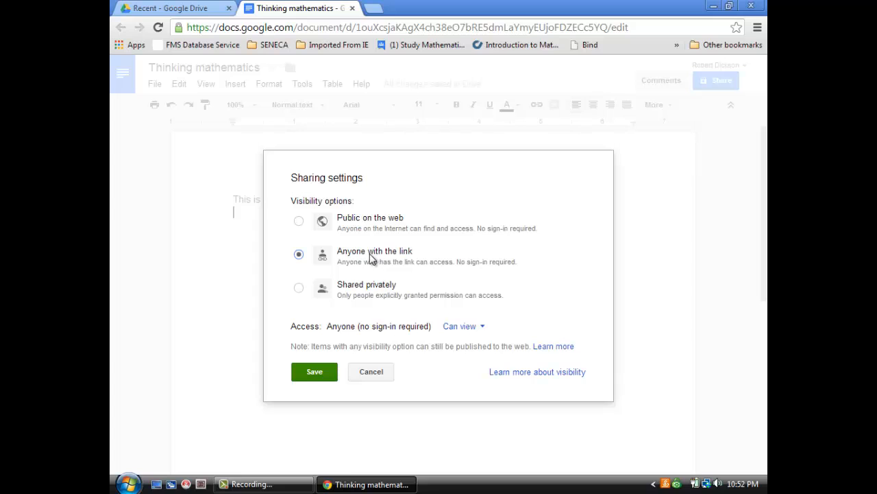
pyautogui.click(482, 327)
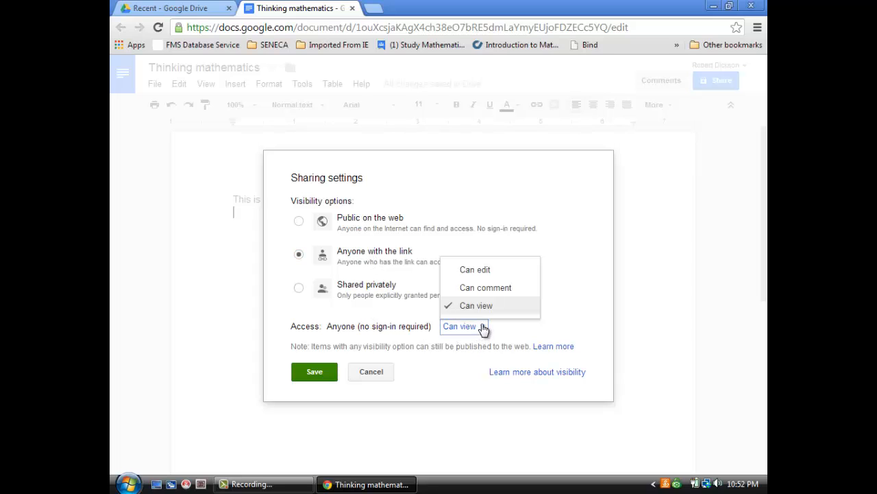
pyautogui.click(500, 289)
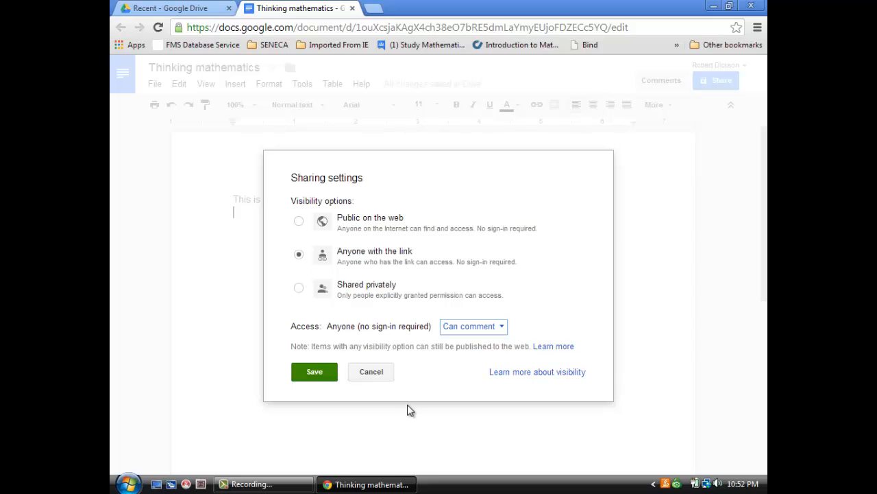
pyautogui.click(313, 375)
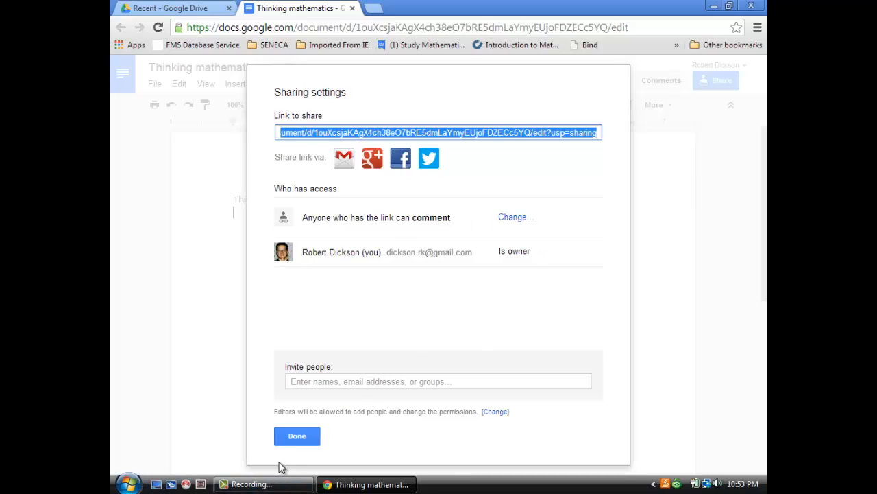
pyautogui.click(308, 439)
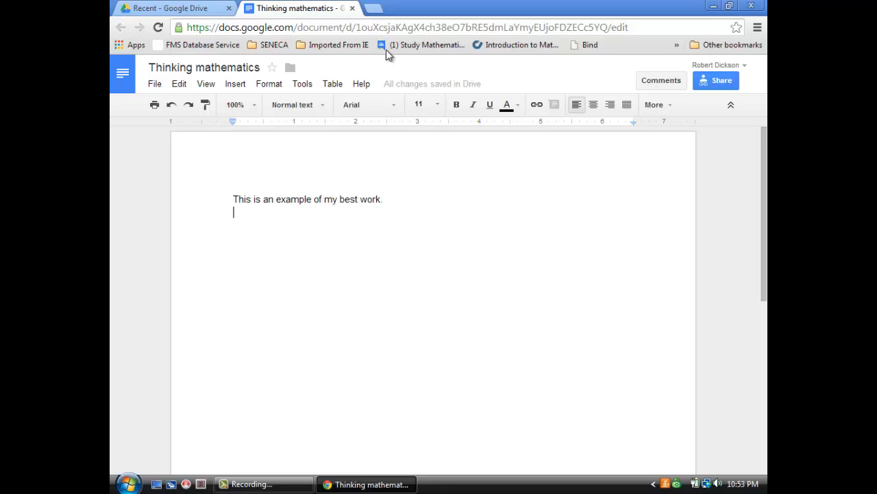
# Visit the Study Mathematical Thinking group in a new browser tab and open the Problem Set 3 Quantifiers topic.
pyautogui.click(376, 8)
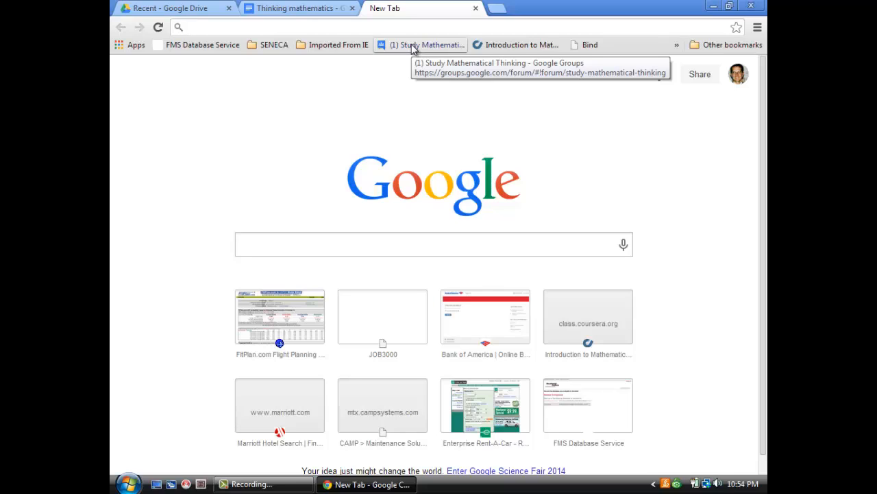
pyautogui.click(412, 44)
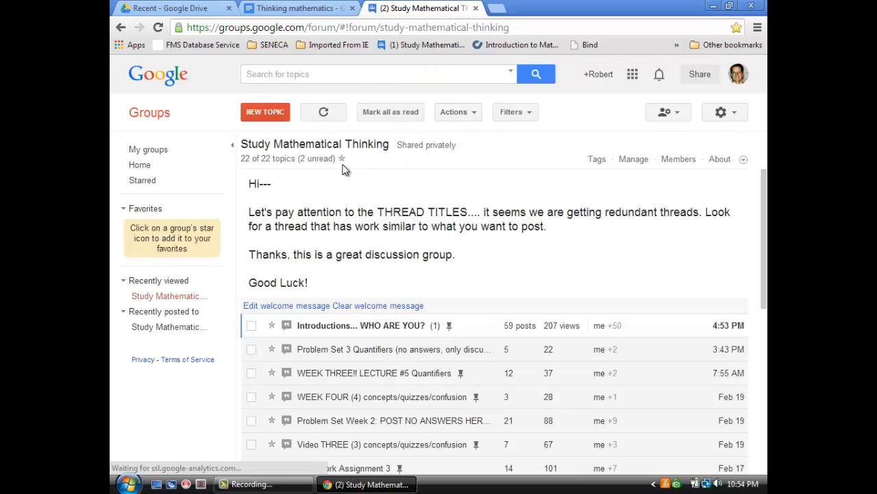
pyautogui.click(363, 358)
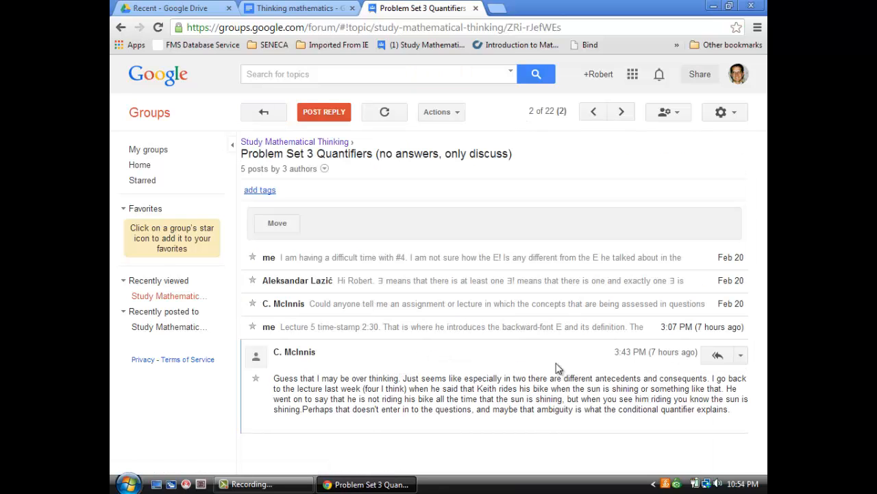
# Draft a reply to the latest post reading "this is my work on this assignment." with the copied document link on a new line.
pyautogui.click(718, 357)
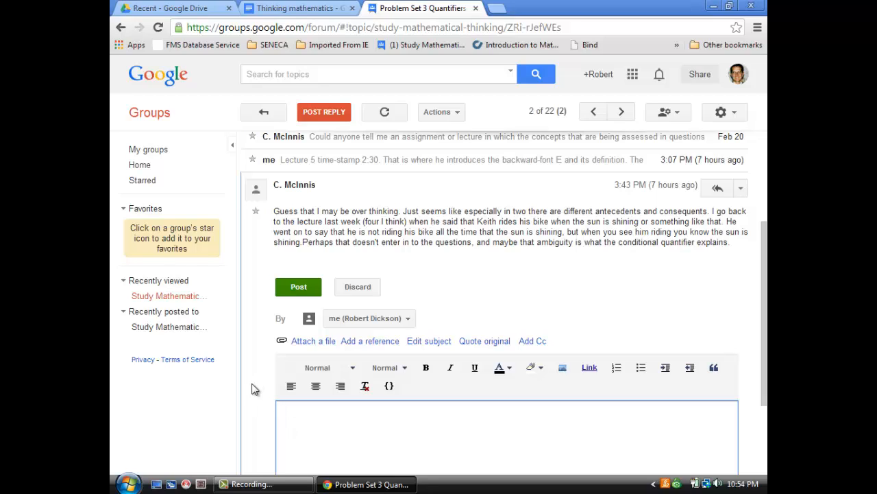
pyautogui.write('this is my work on this assignment.')
pyautogui.press('Return')
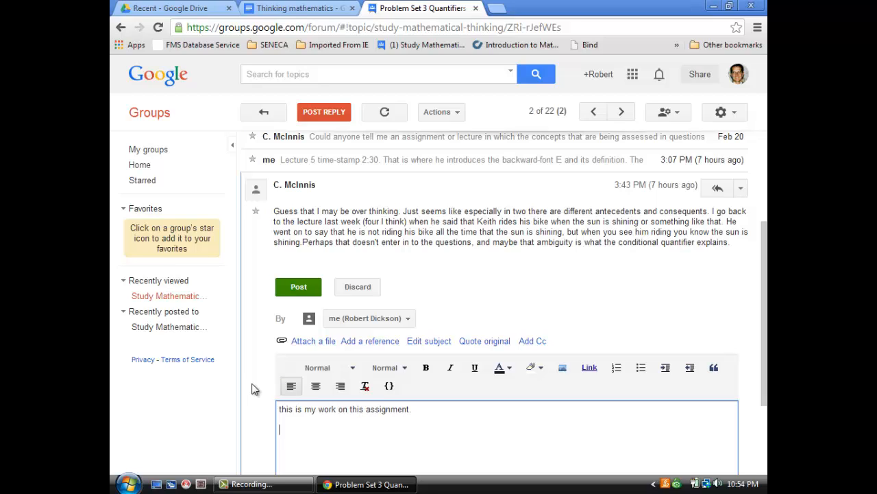
pyautogui.rightClick(288, 432)
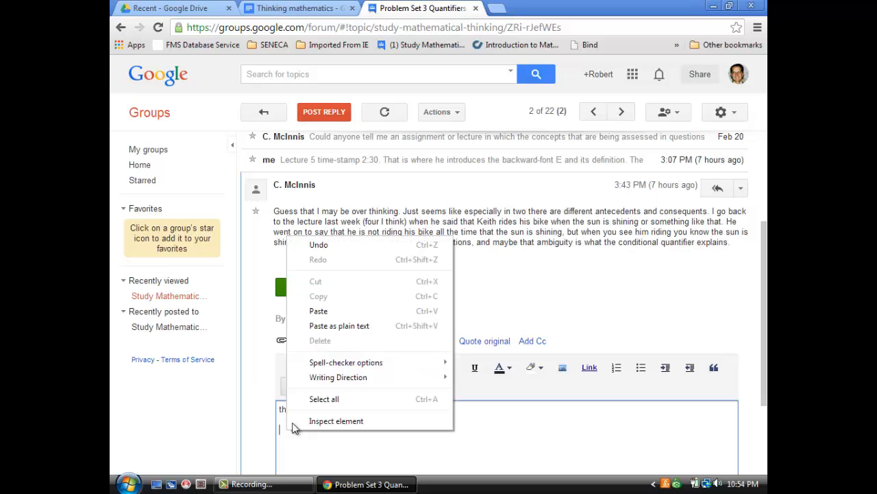
pyautogui.click(318, 312)
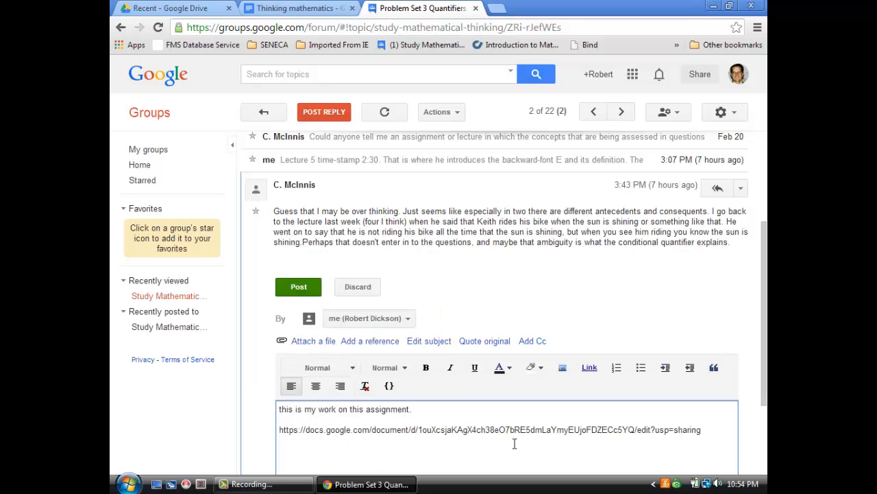
# Discard the drafted reply without posting it.
pyautogui.scroll(-3, 717, 387)
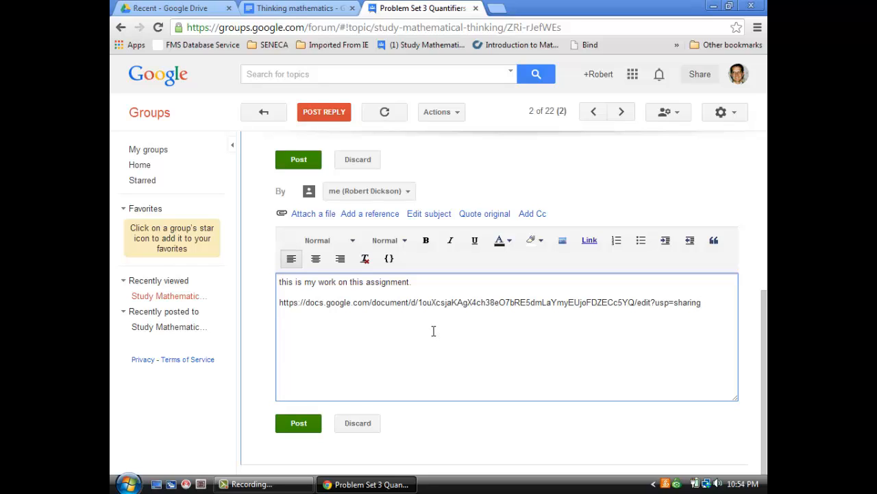
pyautogui.click(357, 423)
pyautogui.click(466, 117)
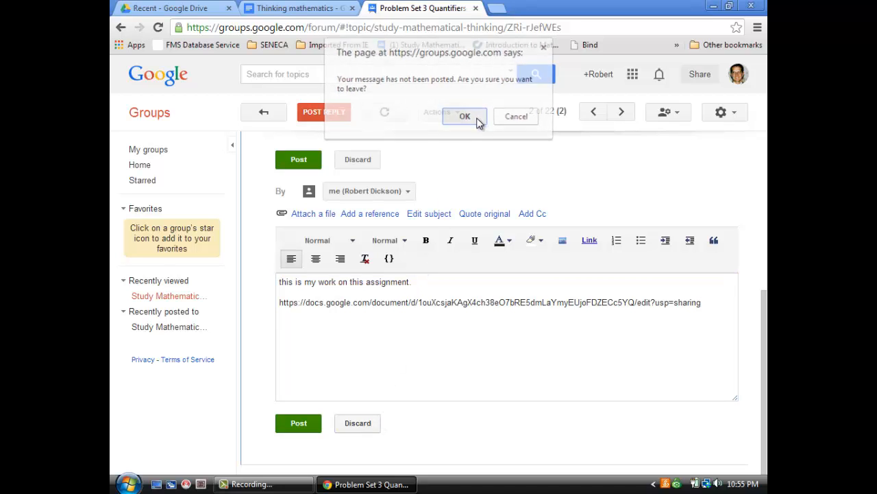
# Close the Thinking mathematics document and move it to the Trash from the Drive file list.
pyautogui.click(295, 9)
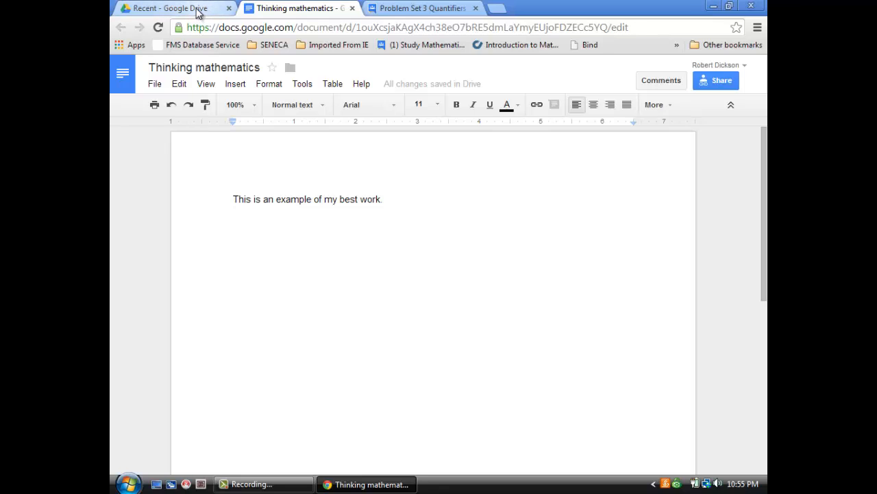
pyautogui.click(353, 9)
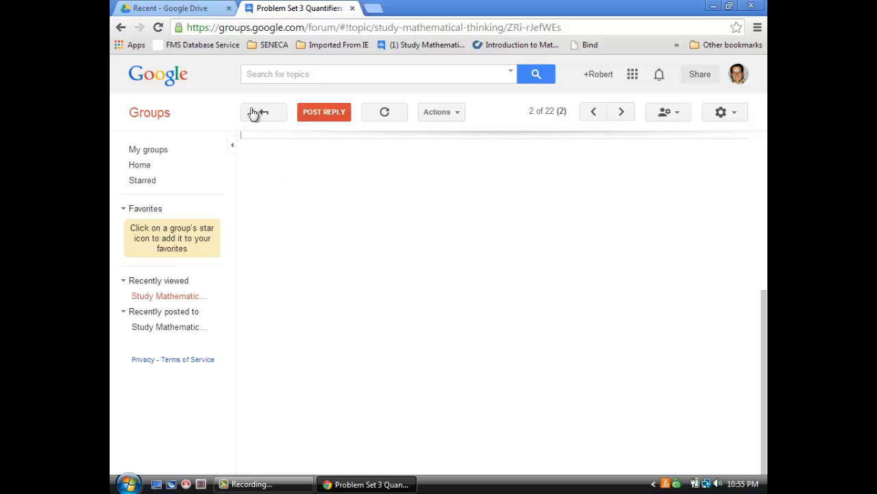
pyautogui.click(196, 8)
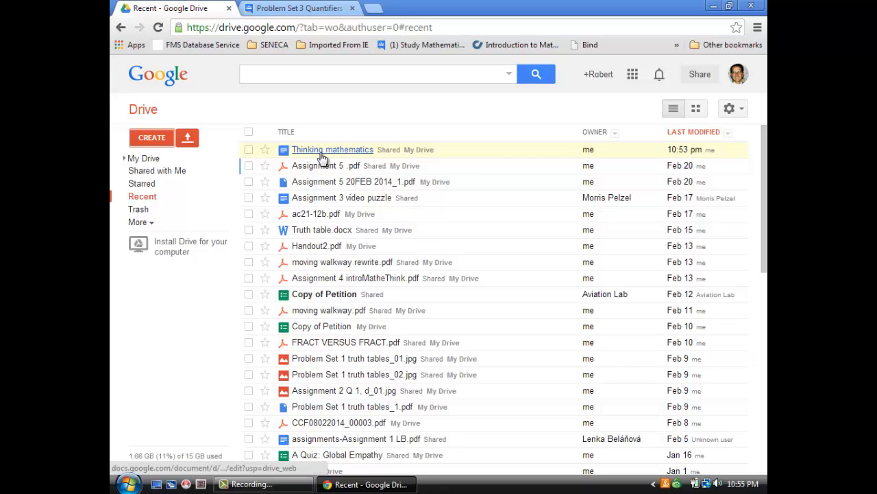
pyautogui.click(248, 150)
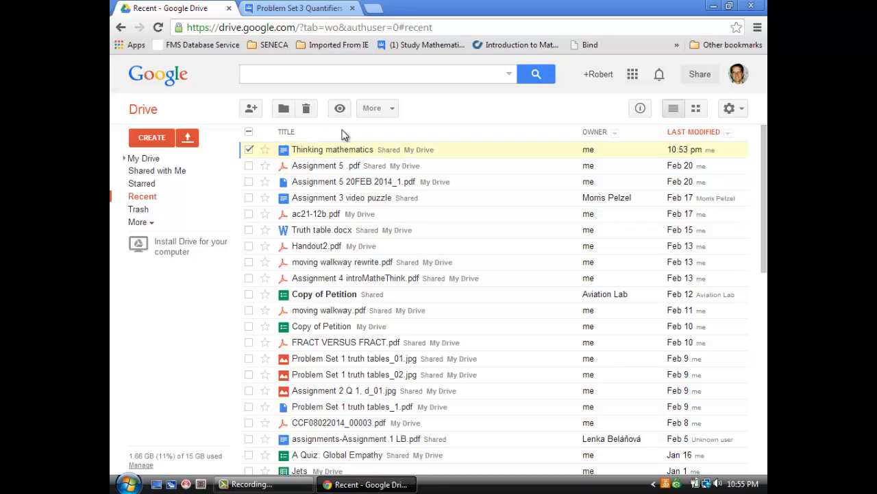
pyautogui.click(394, 113)
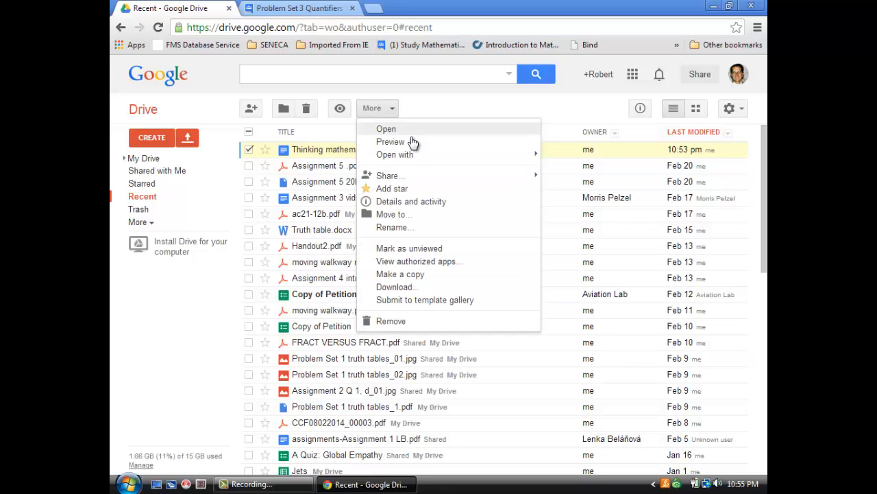
pyautogui.moveTo(480, 177)
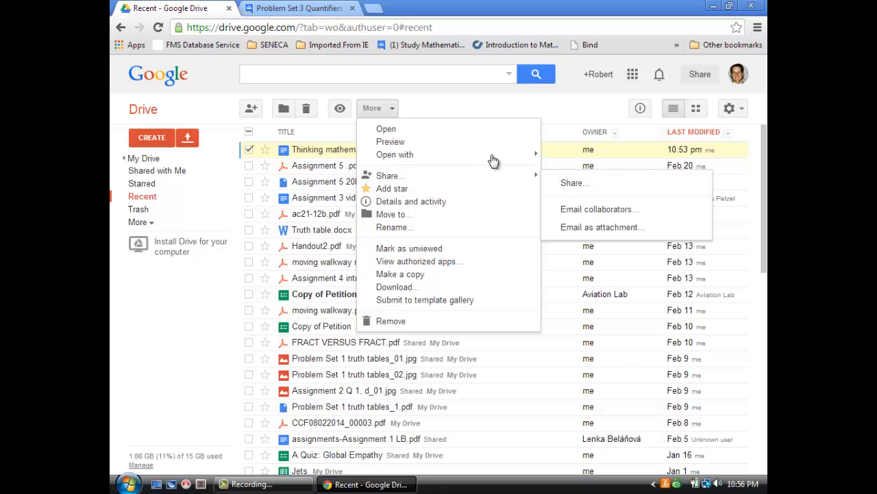
pyautogui.click(429, 112)
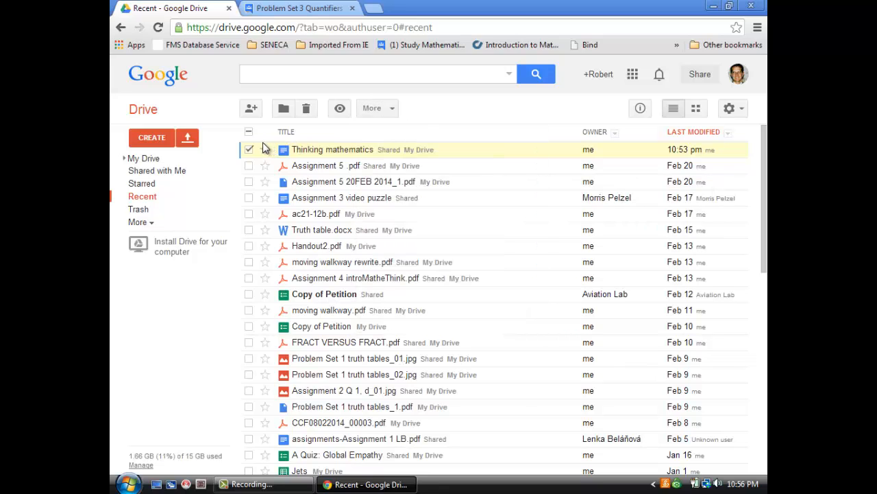
pyautogui.click(308, 115)
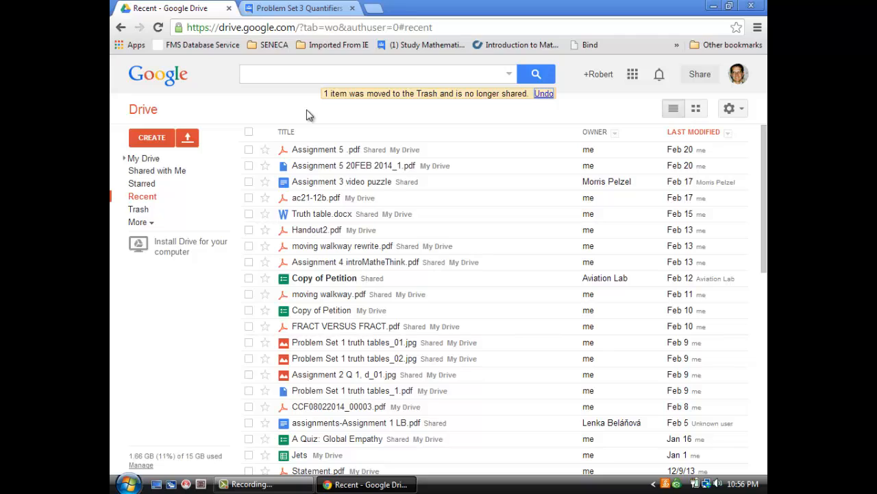